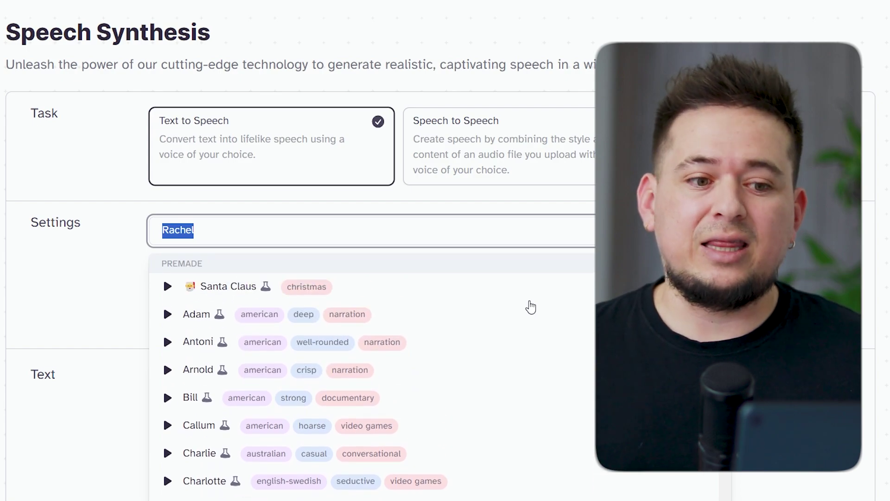
- Browse the premade voices available for text to speech, including their accents, tones and use cases
scroll(531, 307, "down", 3)
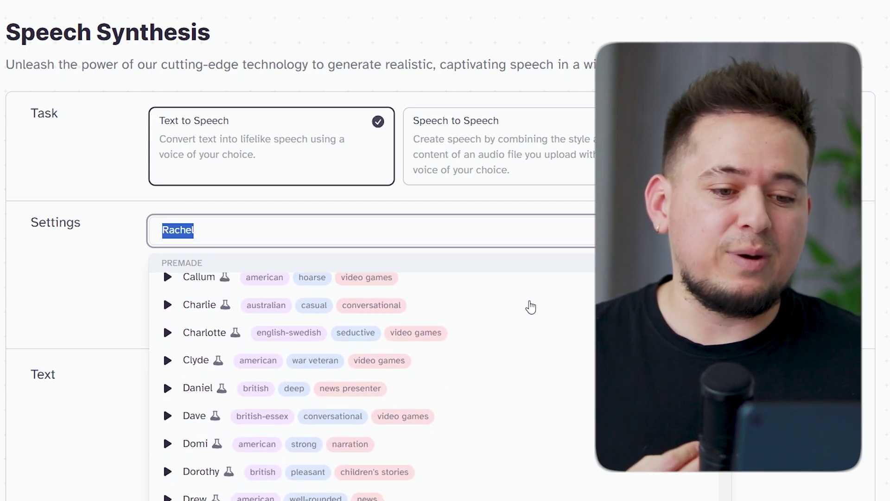
scroll(531, 307, "down", 6)
scroll(532, 307, "down", 5)
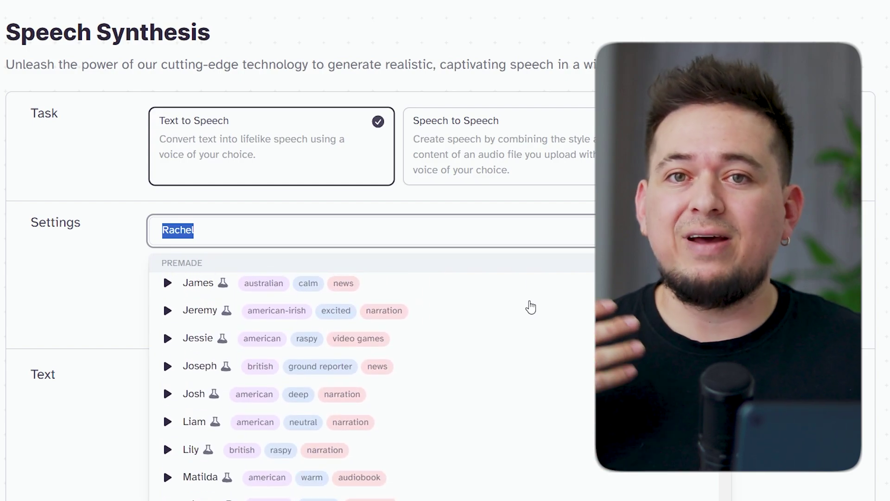
scroll(531, 307, "up", 15)
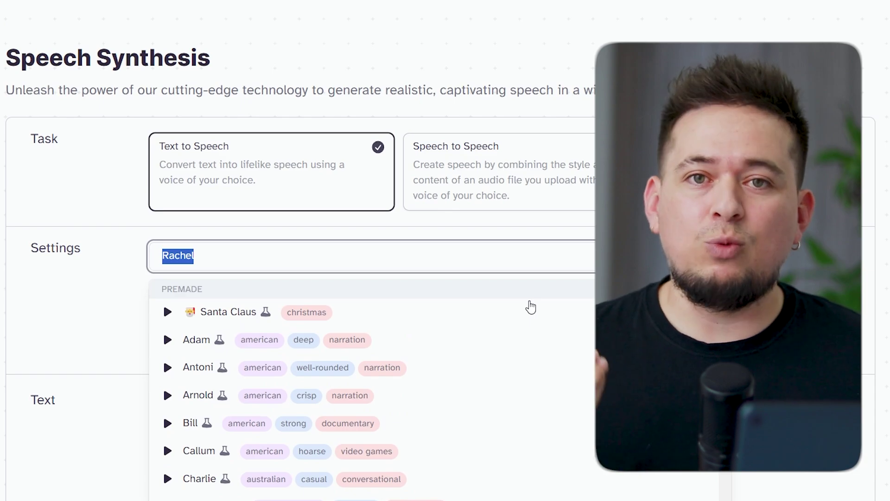
scroll(531, 308, "down", 5)
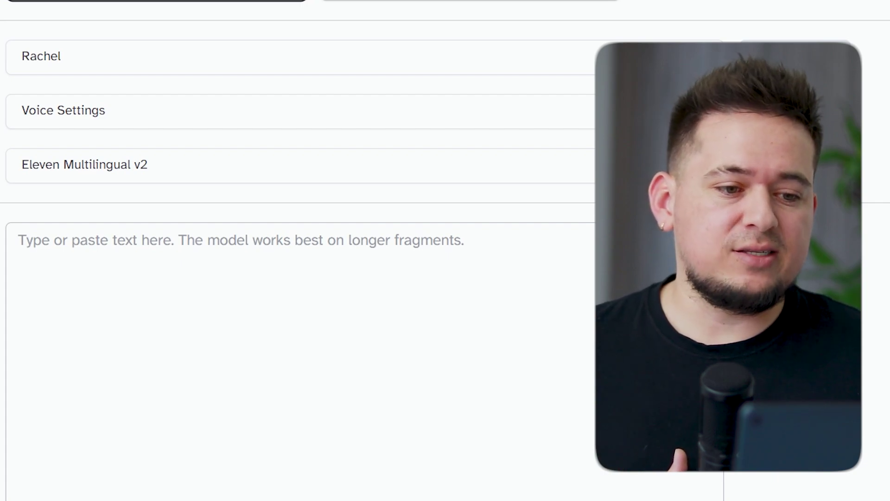
- Expand the voice settings for the Rachel voice and try out different Stability positions
left_click(70, 118)
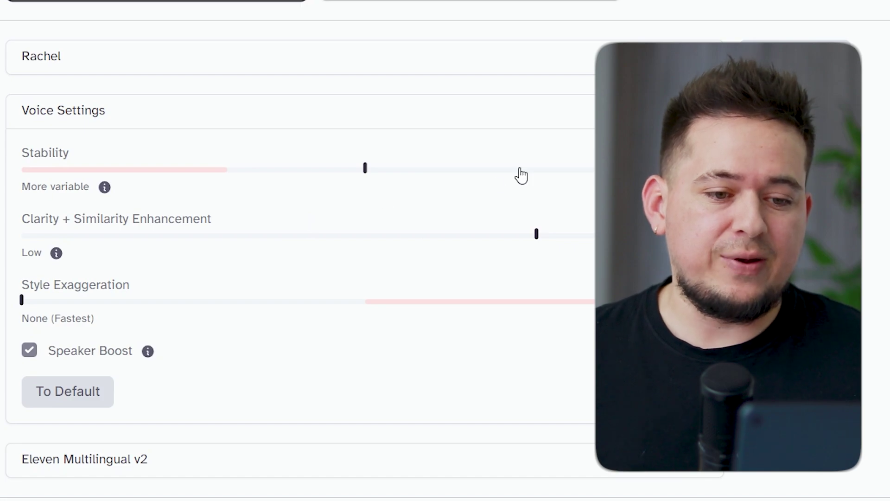
left_click(475, 172)
left_click(397, 171)
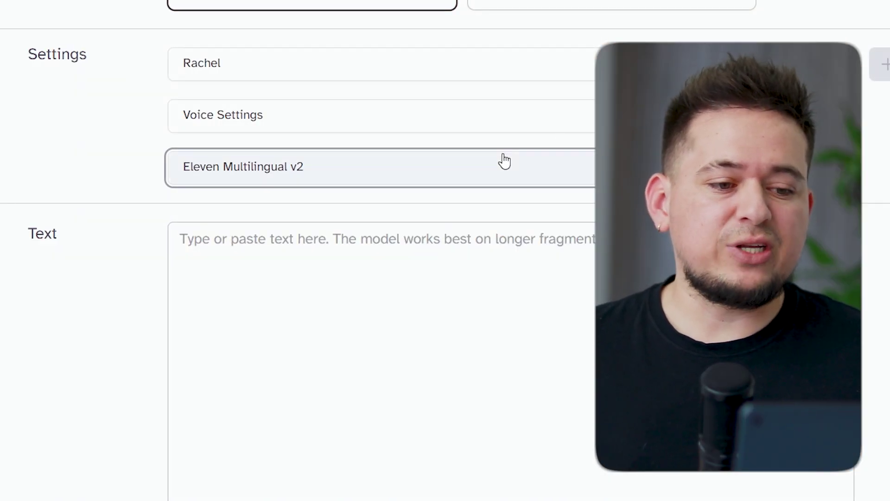
- Review the available speech models and the languages each one supports
left_click(508, 177)
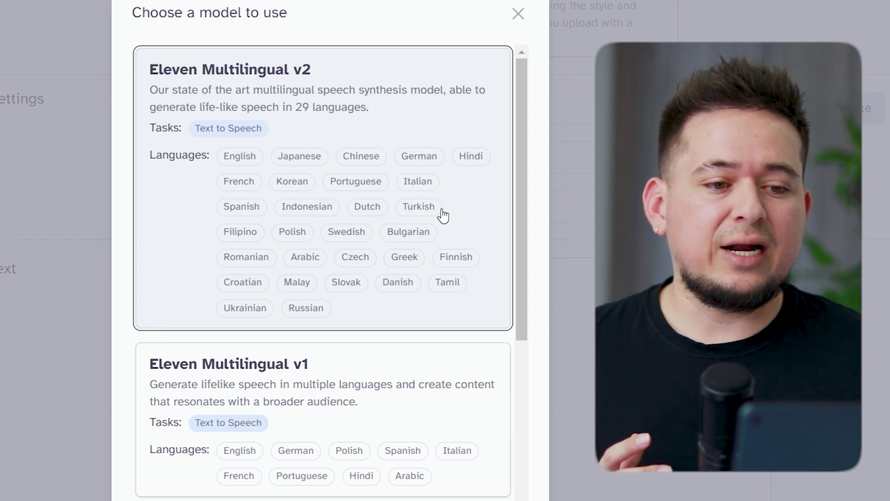
scroll(443, 214, "down", 3)
scroll(443, 215, "down", 2)
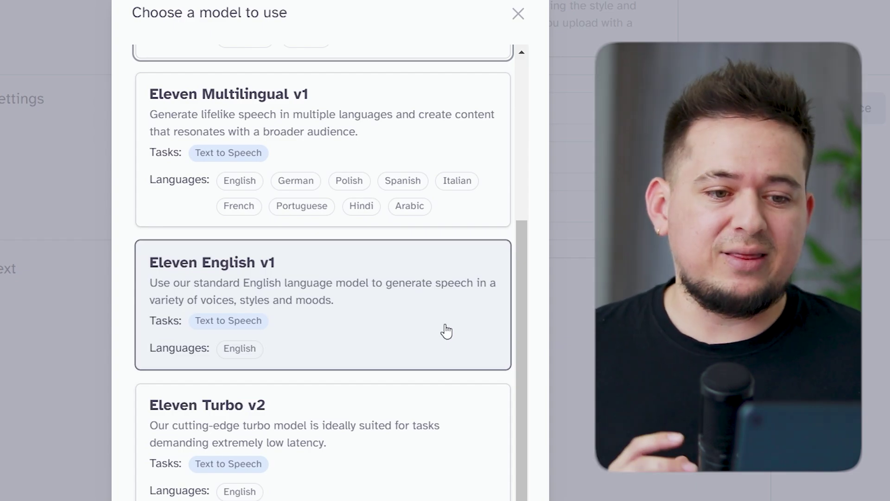
scroll(394, 170, "up", 5)
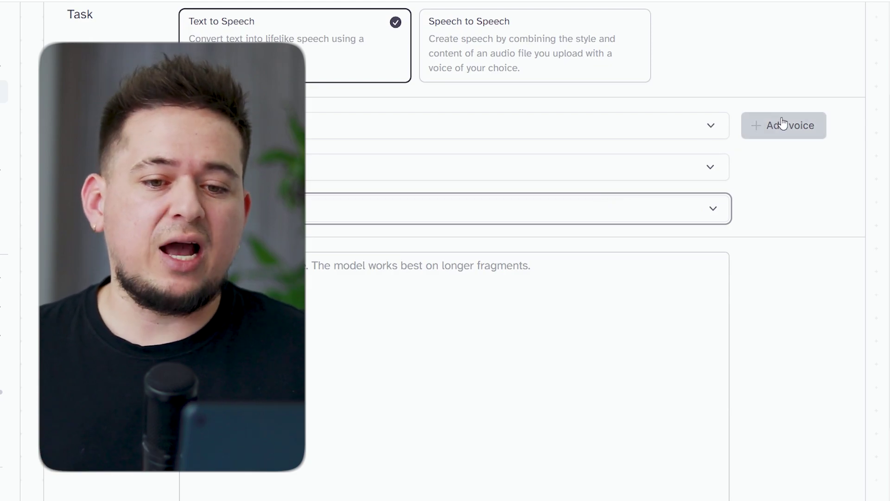
- Start adding a voice and open the subscription plans required for Instant Voice Cloning
left_click(792, 134)
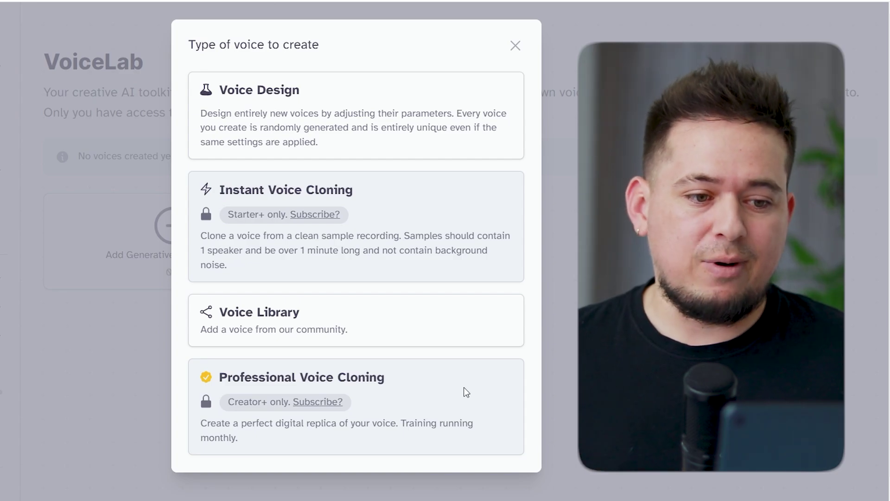
left_click(319, 220)
scroll(333, 209, "down", 2)
scroll(333, 210, "down", 2)
scroll(333, 209, "up", 1)
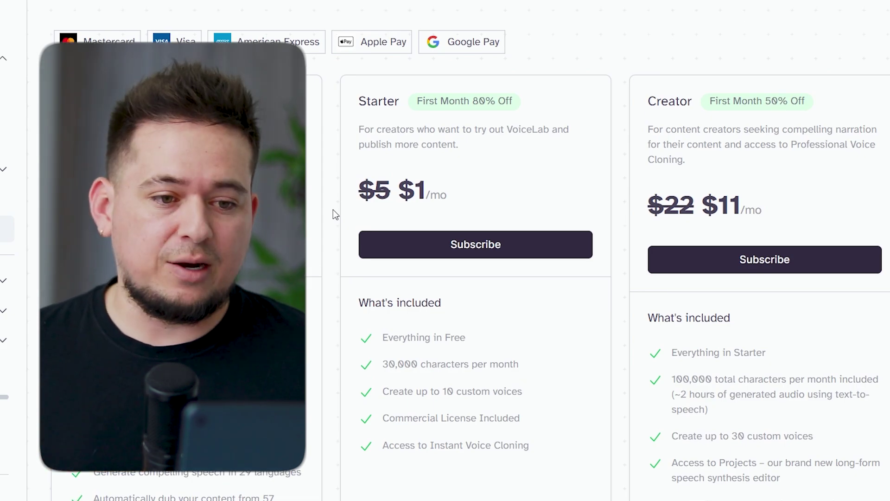
- Compare what the Starter and Creator plans include and choose the Starter subscription
scroll(421, 211, "up", 2)
scroll(422, 211, "down", 3)
scroll(422, 182, "down", 1)
scroll(499, 127, "up", 1)
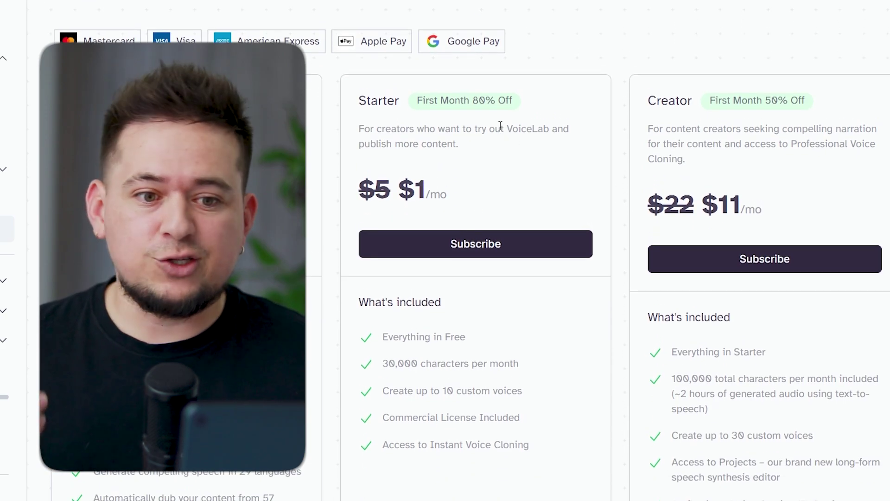
scroll(501, 125, "up", 2)
scroll(500, 126, "down", 1)
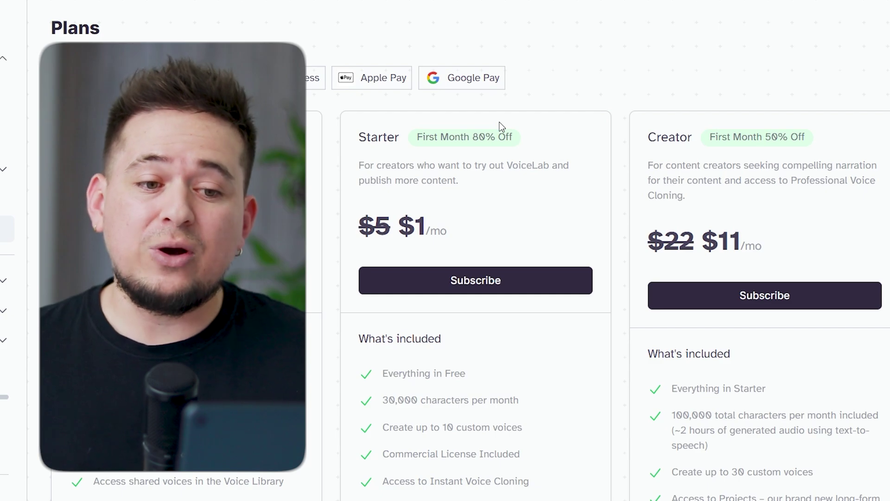
scroll(499, 122, "down", 2)
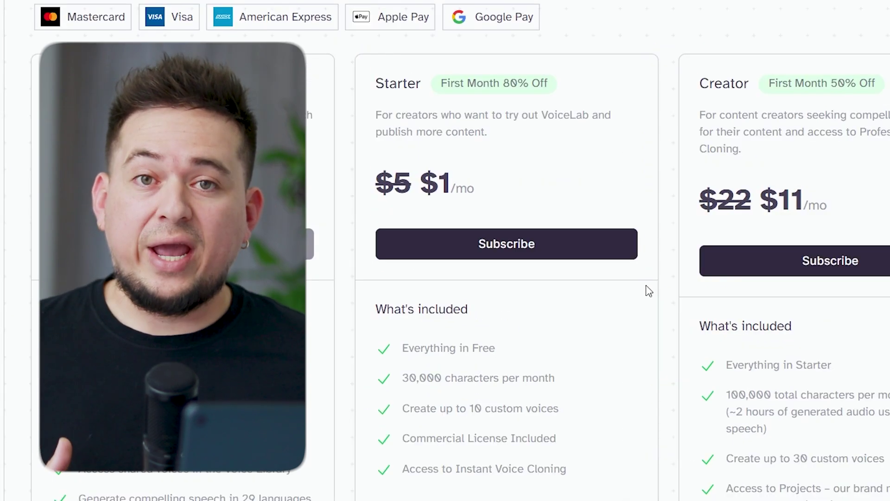
left_click(513, 242)
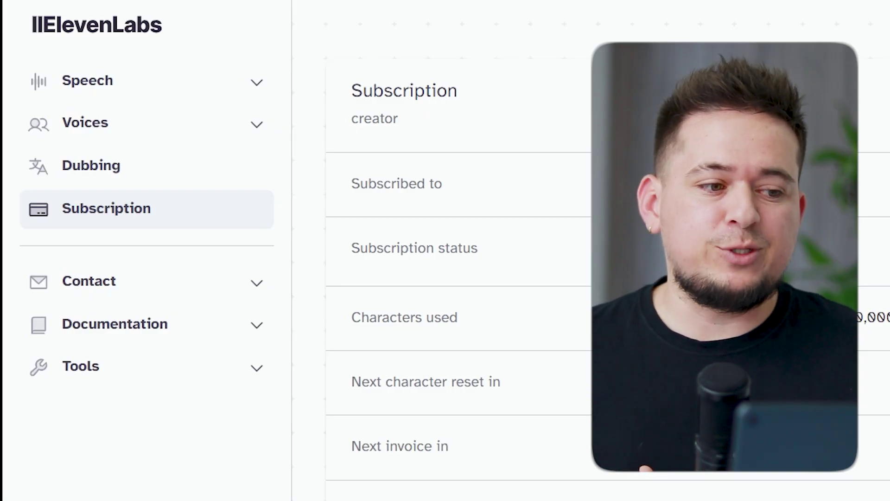
- Go to VoiceLab and start creating a new voice with Instant Voice Cloning
left_click(251, 128)
left_click(116, 161)
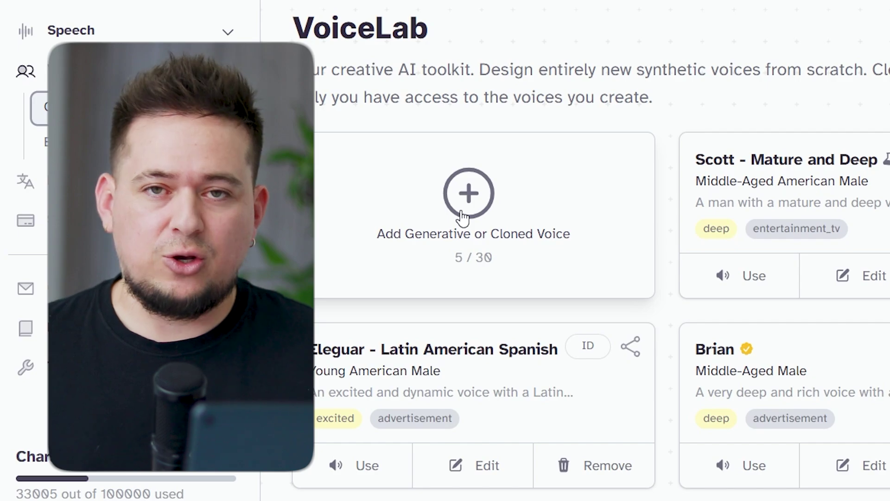
left_click(466, 194)
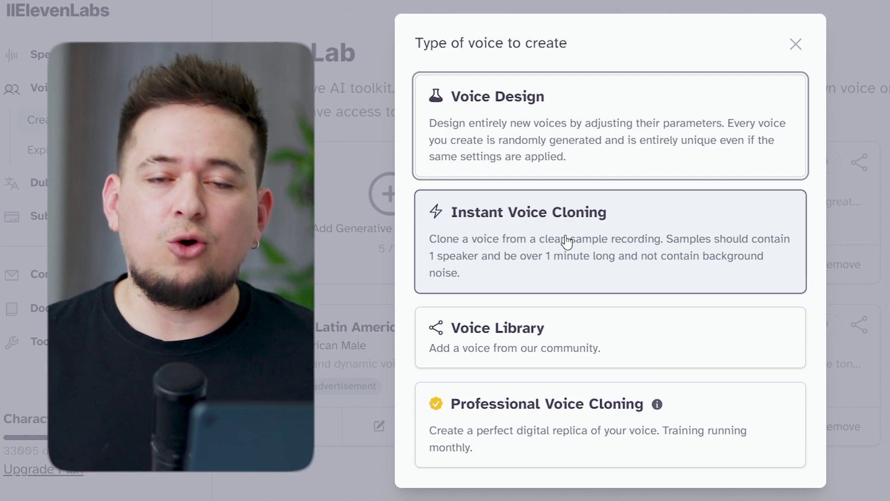
left_click(567, 242)
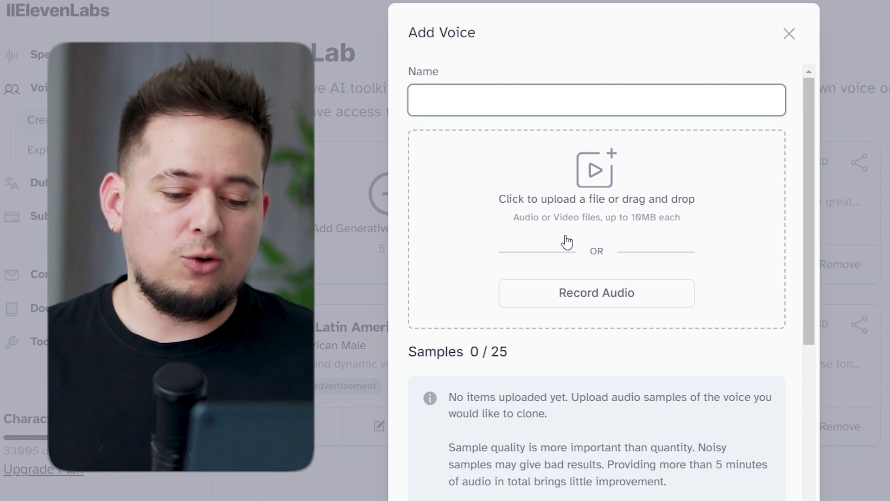
- Name the new voice "Maxi IA" and choose to record an audio sample for it
type("x")
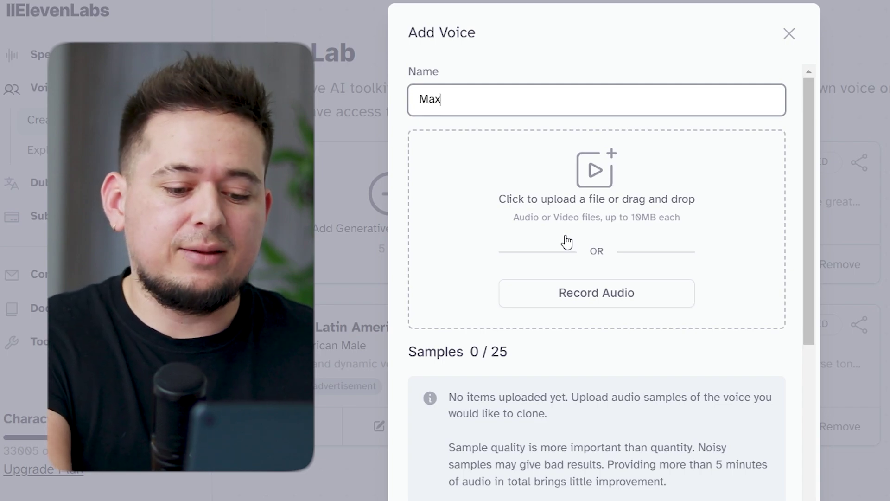
key("BackSpace")
key("BackSpace")
type("IA")
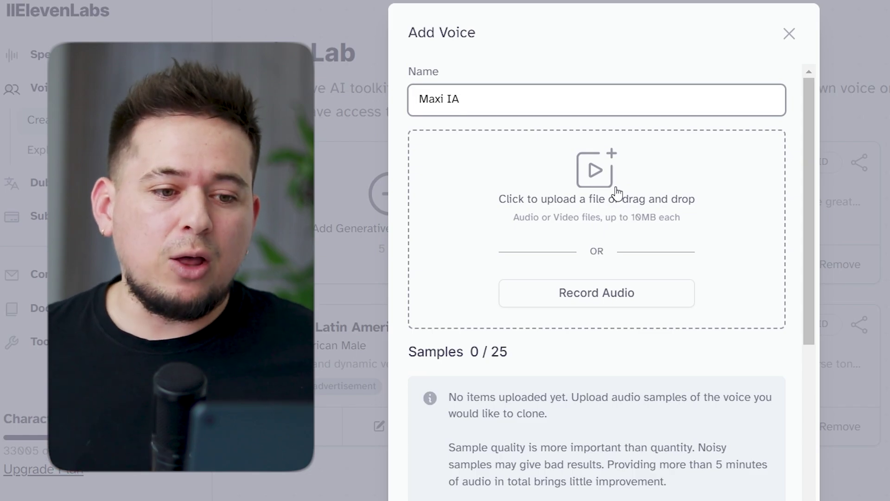
left_click(594, 298)
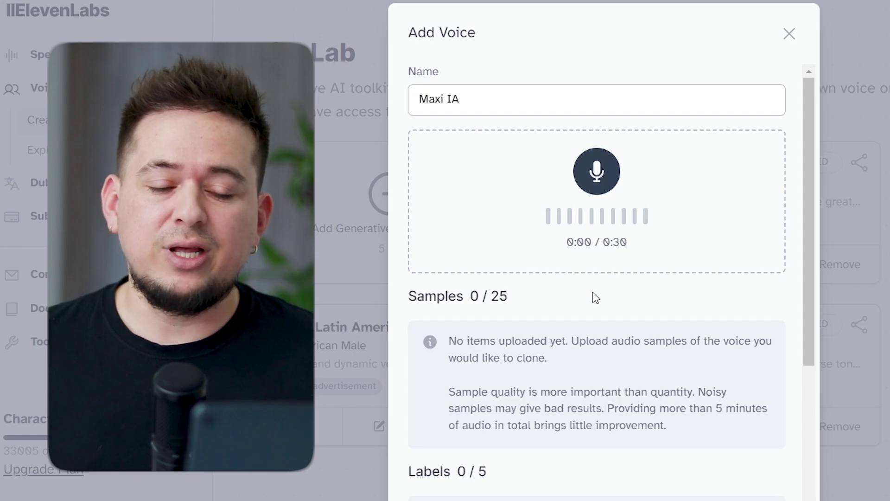
- Describe the voice as "voz enérgica, locución, robusta" and accept the rights and consent confirmation
scroll(593, 294, "down", 4)
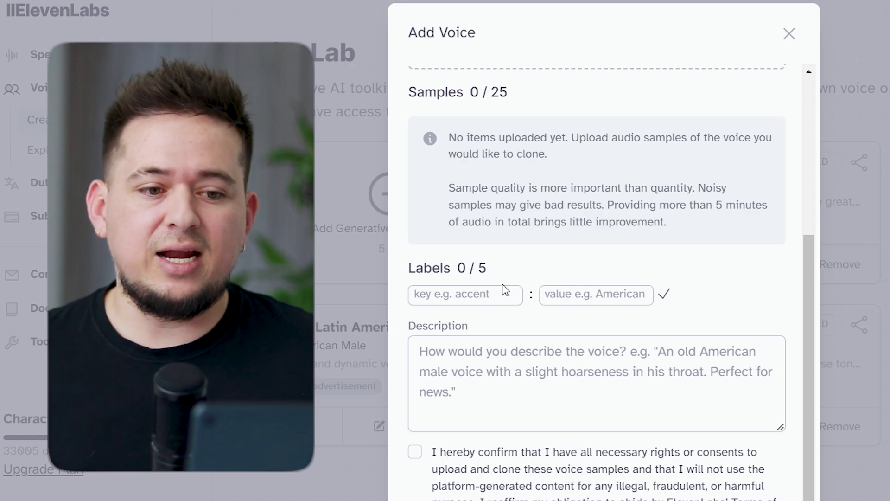
scroll(506, 290, "down", 1)
scroll(505, 290, "down", 3)
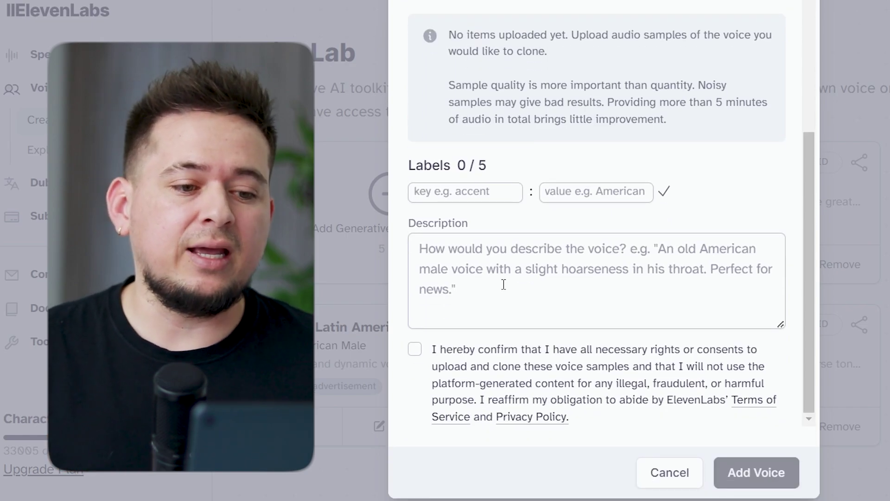
left_click(504, 285)
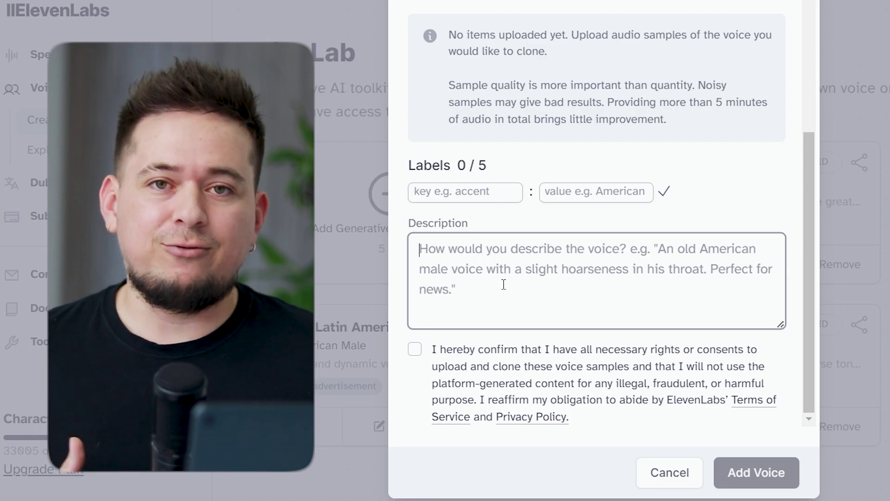
type("voz enérgica, locución, robusta")
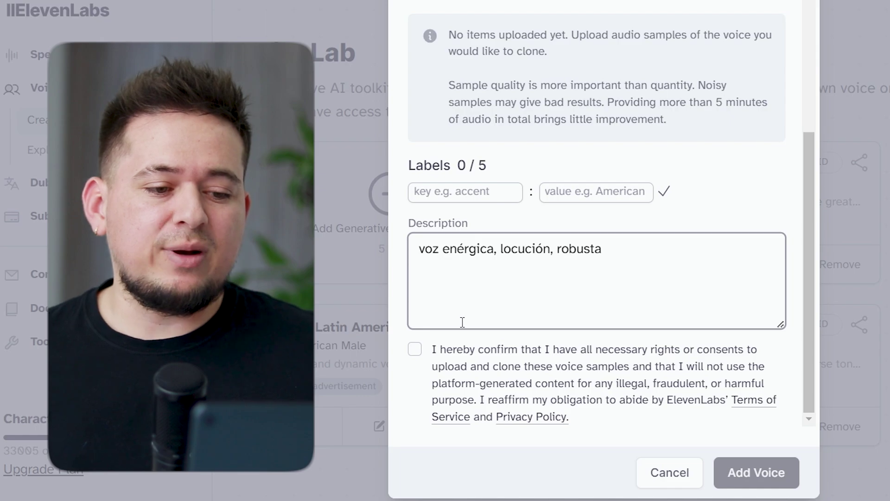
left_click(415, 350)
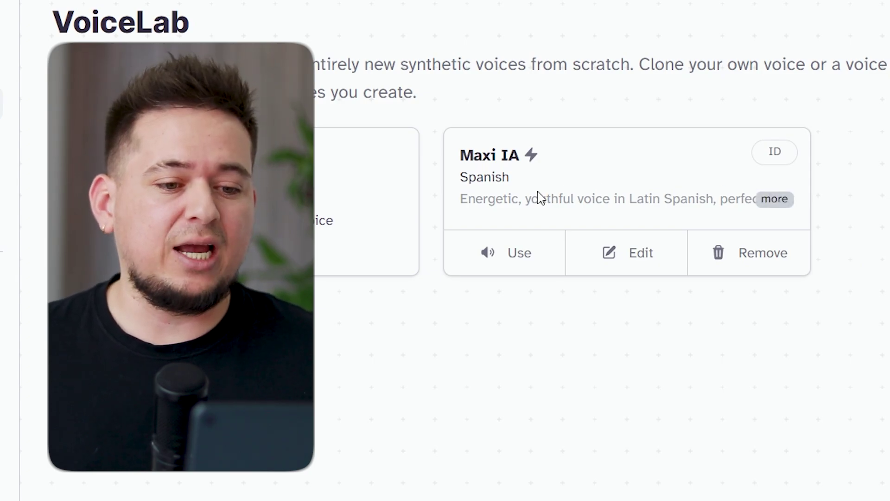
- Use the cloned Maxi IA voice in Speech Synthesis and select it as the text-to-speech voice
left_click(519, 254)
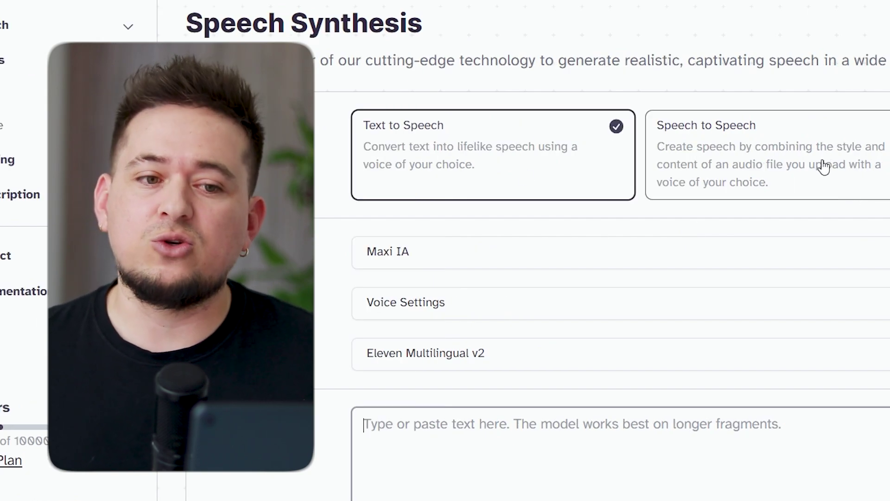
scroll(824, 165, "down", 3)
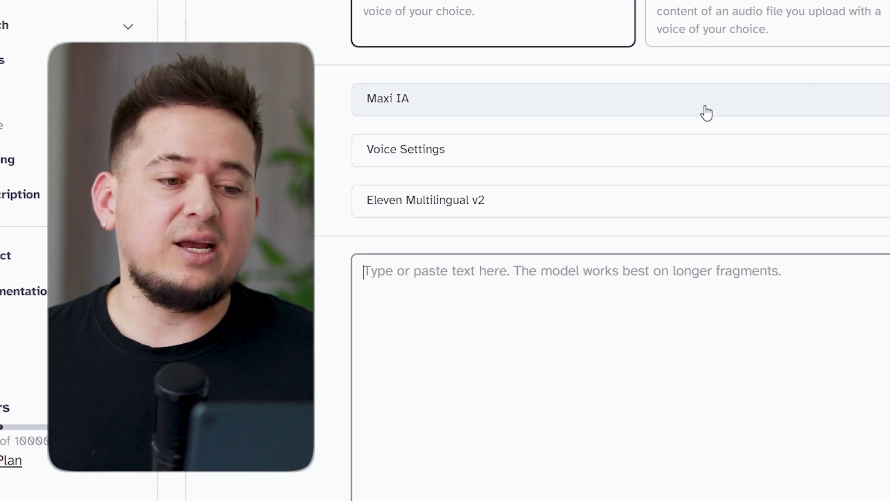
left_click(706, 106)
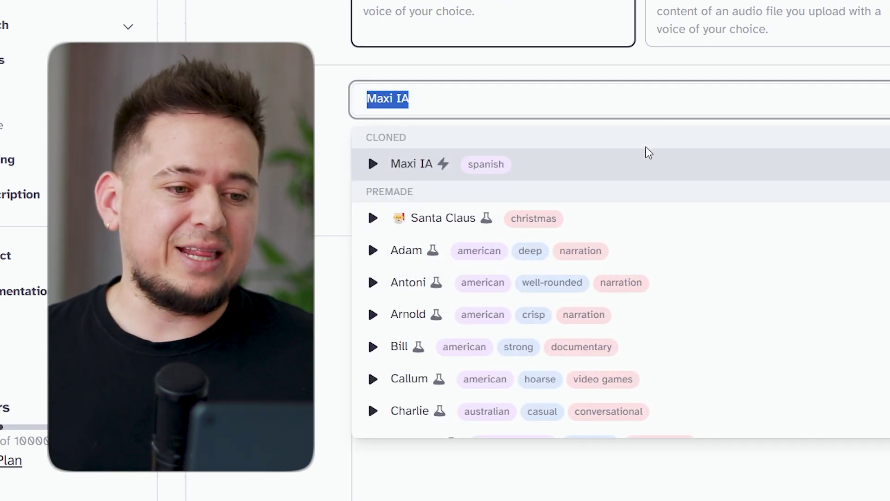
left_click(644, 161)
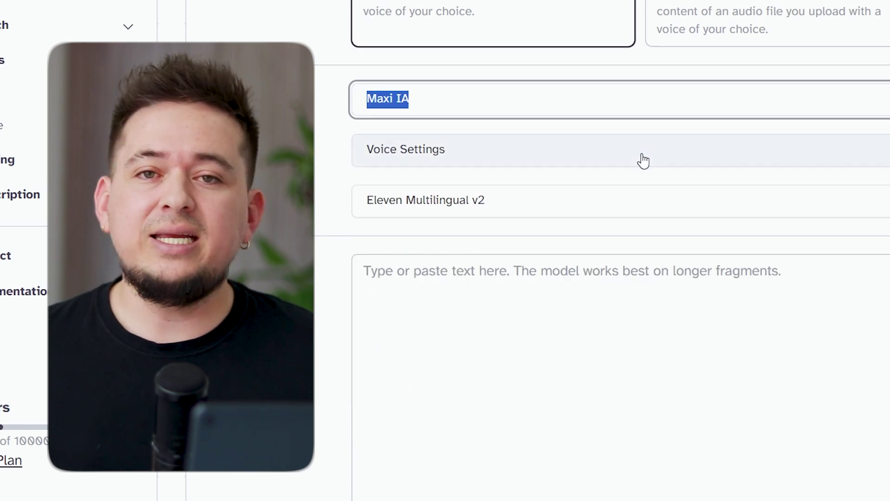
- Choose Eleven Multilingual v2 as the speech model after reviewing the model options
left_click(626, 165)
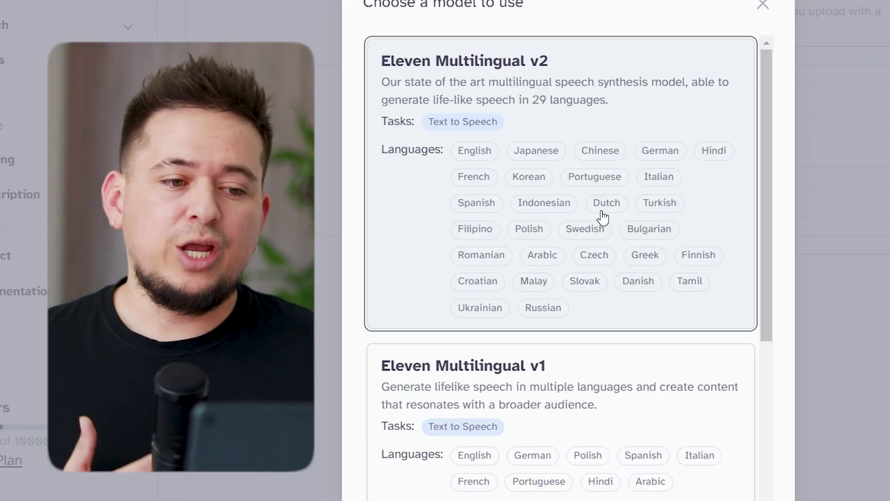
scroll(603, 216, "down", 5)
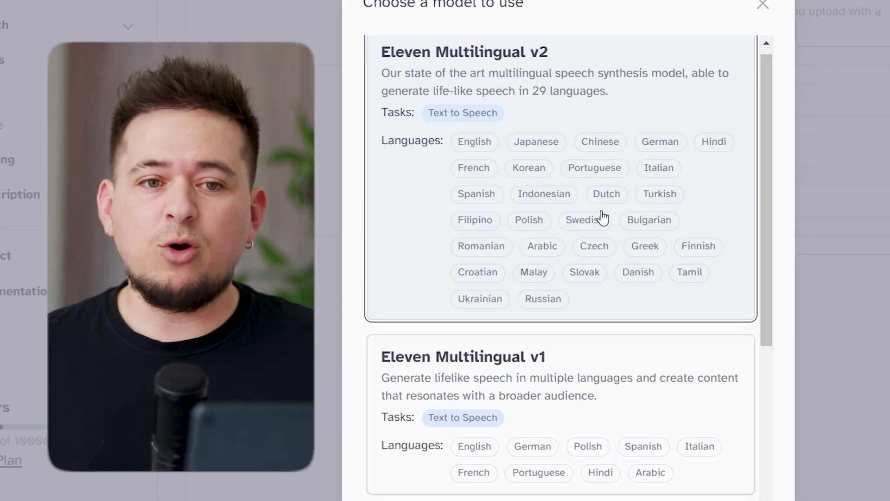
scroll(603, 216, "up", 5)
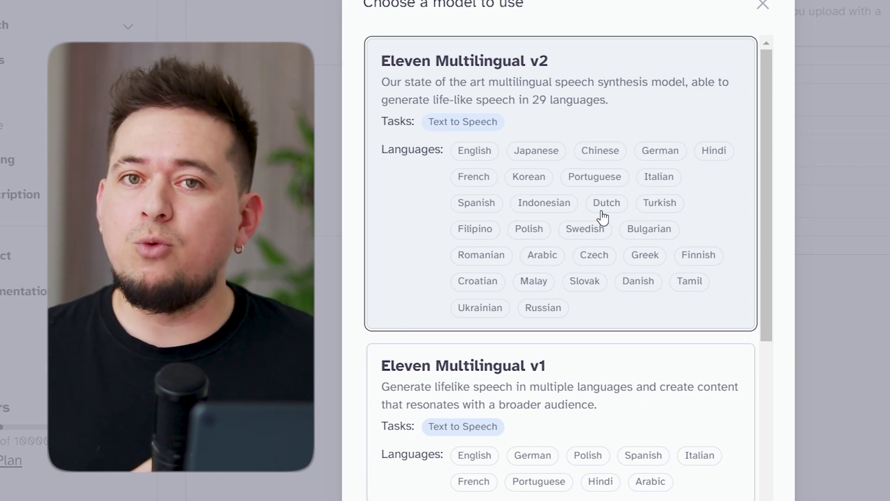
left_click(603, 216)
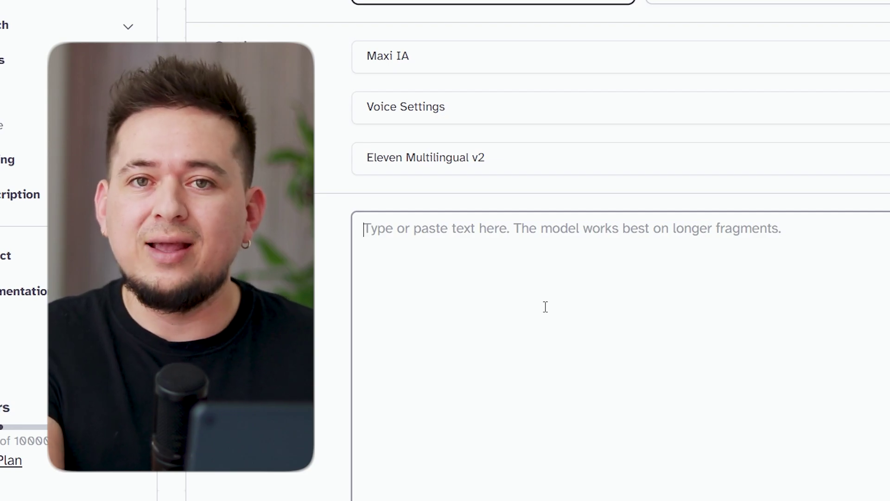
- Enter the Spanish text from "Hola que tal amigos, espero se encuentren muy bien." through "Dímelo en los comentarios." and generate the speech
type("Hola que tal amigos, espero se encuentren muy bien. Esta es una prueba de clonación de la voz con inteligencia artificial. ¿Tienes alguna duda? Dímelo en los comentarios.")
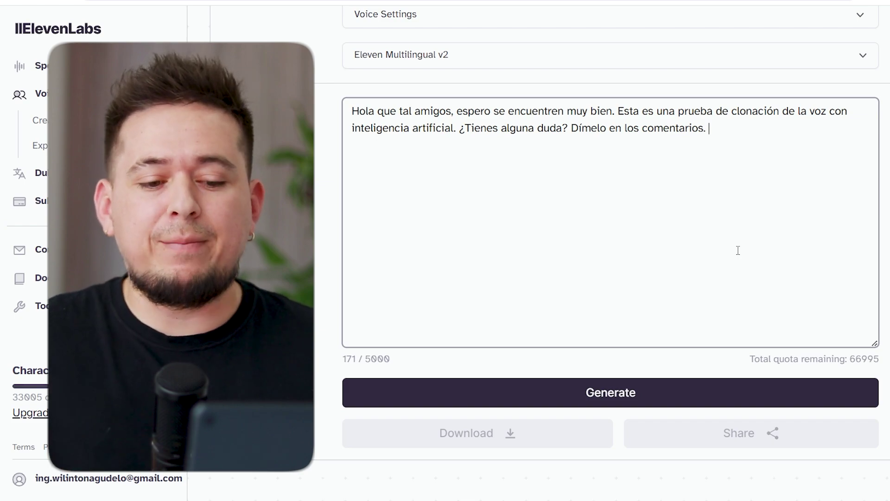
left_click(672, 395)
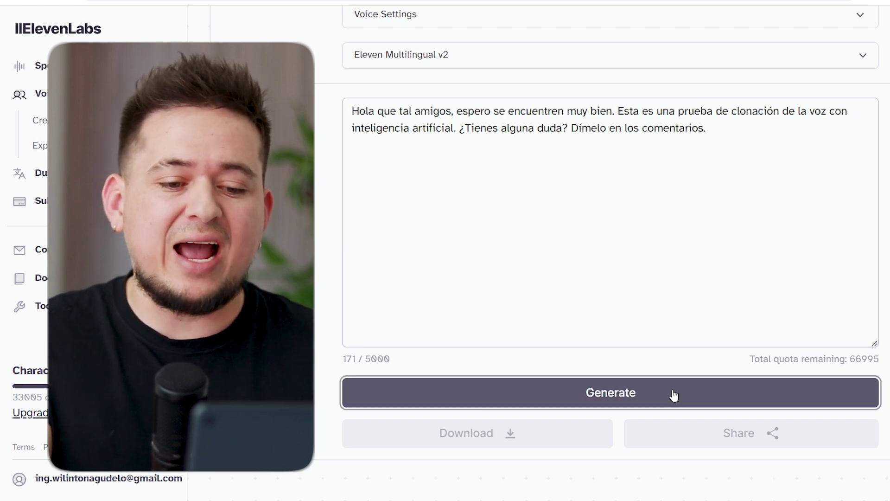